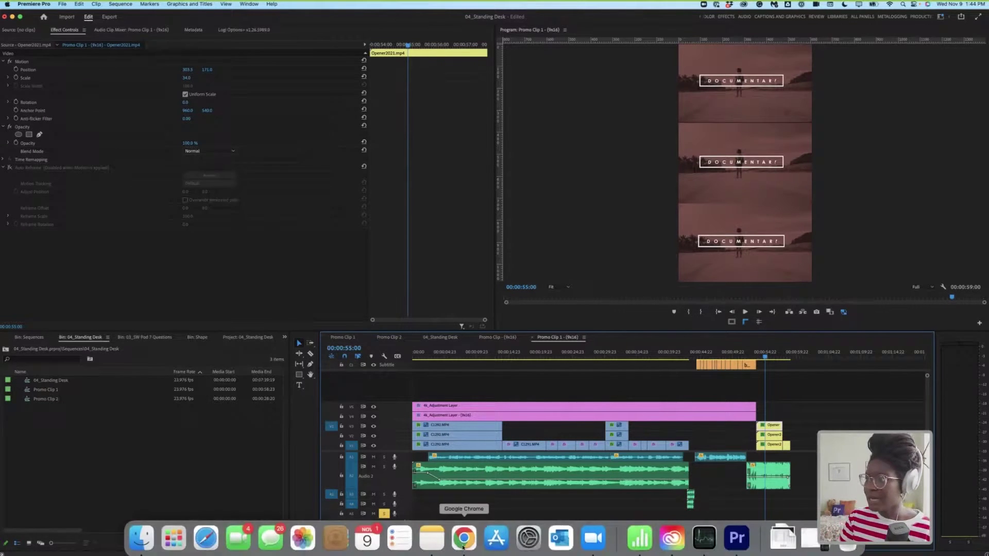
Bring Chrome forward and show the Adobe Express editor tab with the play-button template.
{"action": "left_click", "coordinate": [464, 539]}
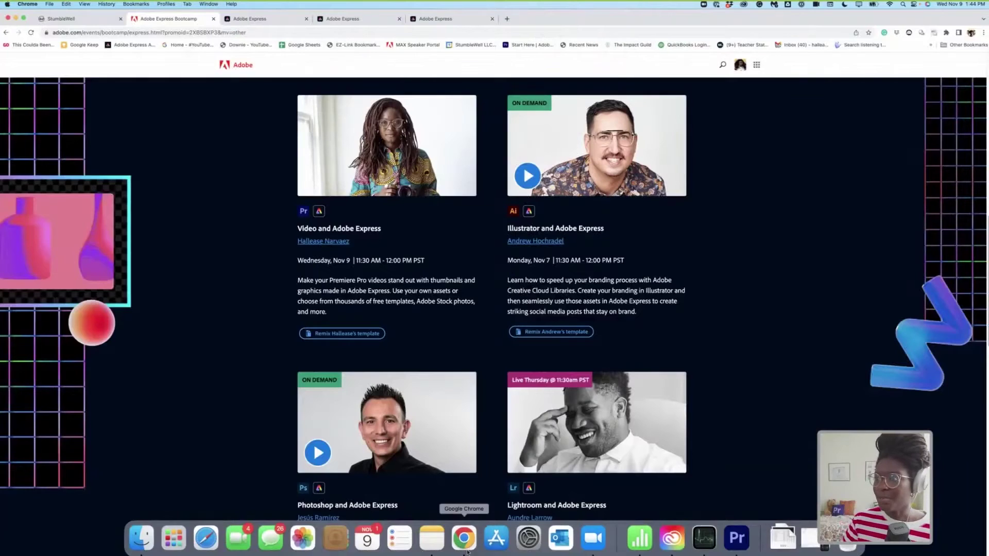
{"action": "left_click", "coordinate": [267, 19]}
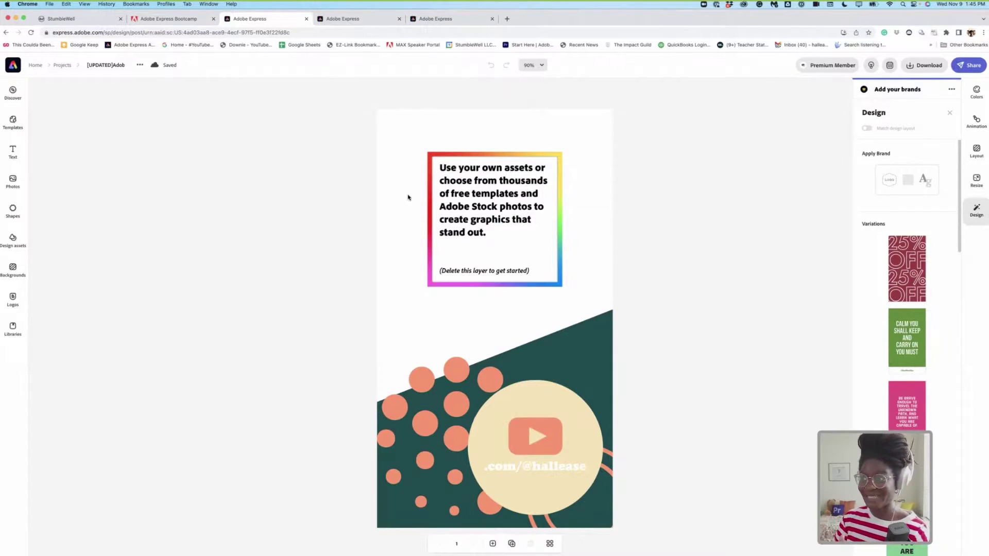
Switch to the backup Adobe Express project and advance from its background to blank page 3.
{"action": "left_click", "coordinate": [382, 18]}
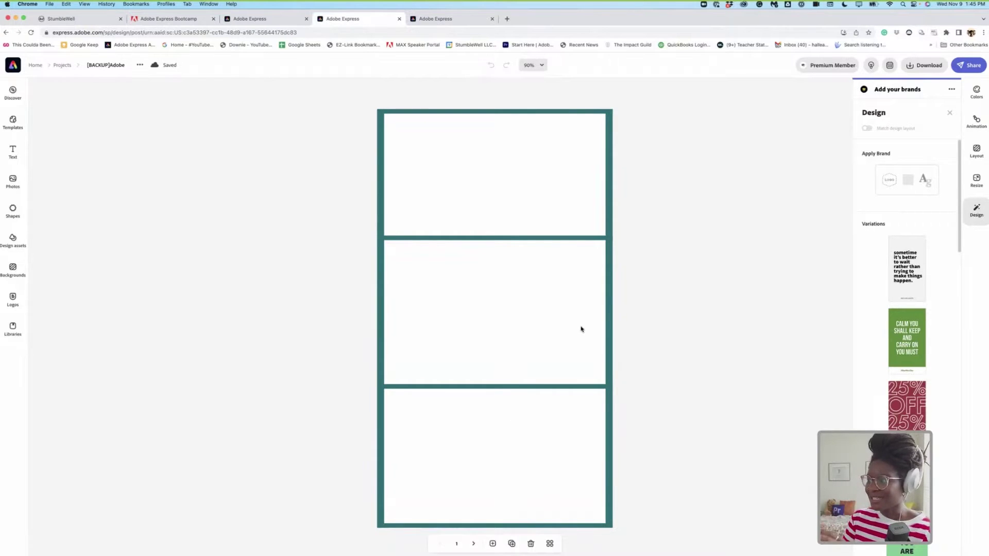
{"action": "left_click", "coordinate": [584, 407]}
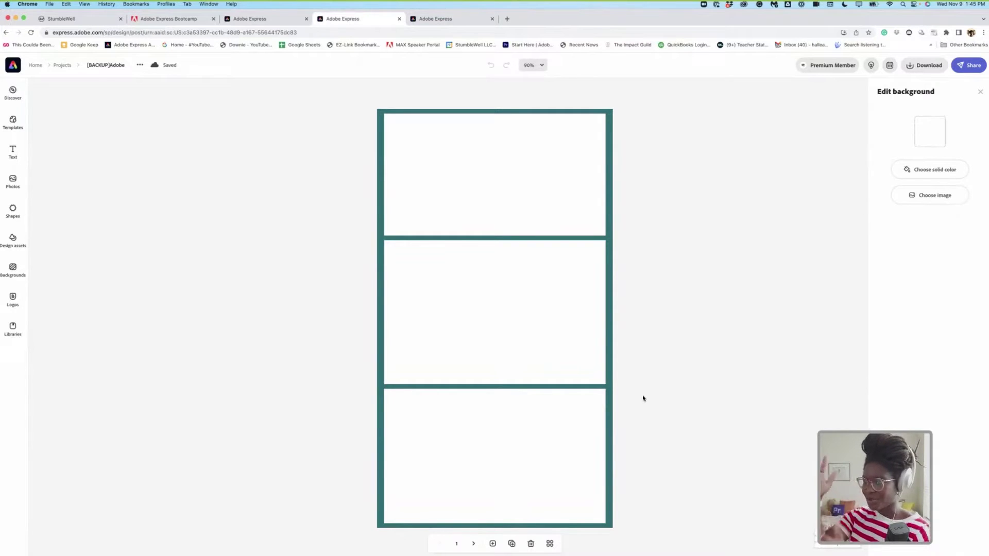
{"action": "left_click", "coordinate": [474, 545]}
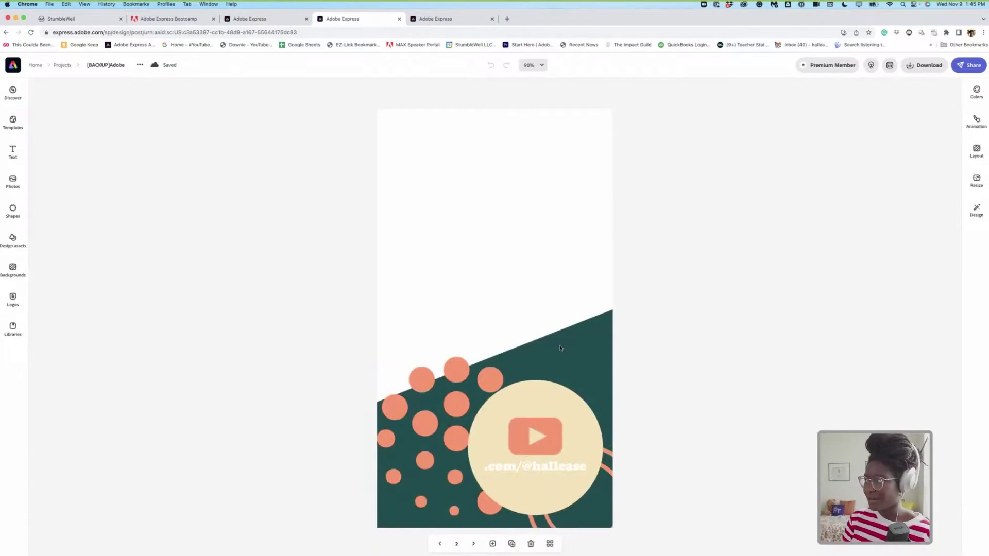
{"action": "left_click", "coordinate": [474, 544]}
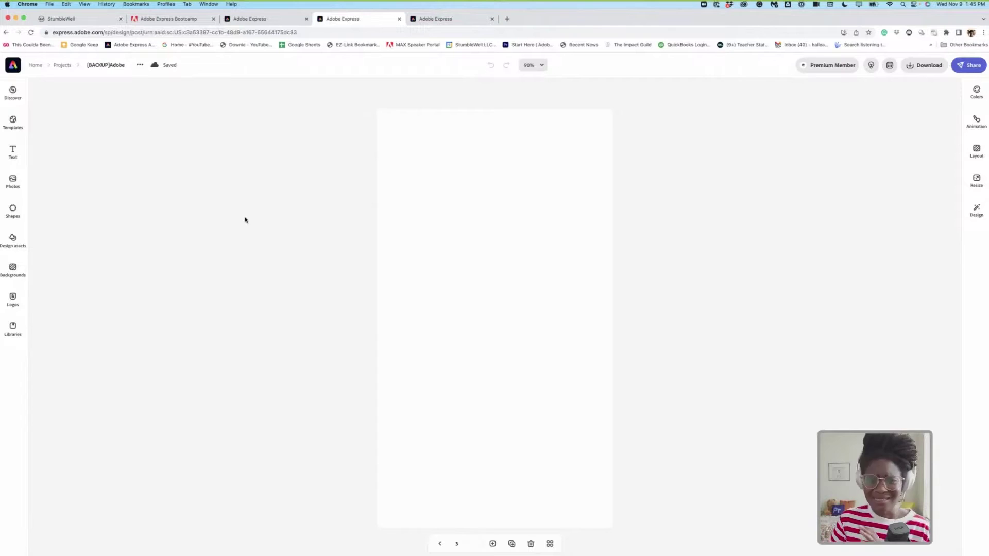
Search the Shapes library for 'tiktok' to list the TikTok icons.
{"action": "left_click", "coordinate": [16, 214]}
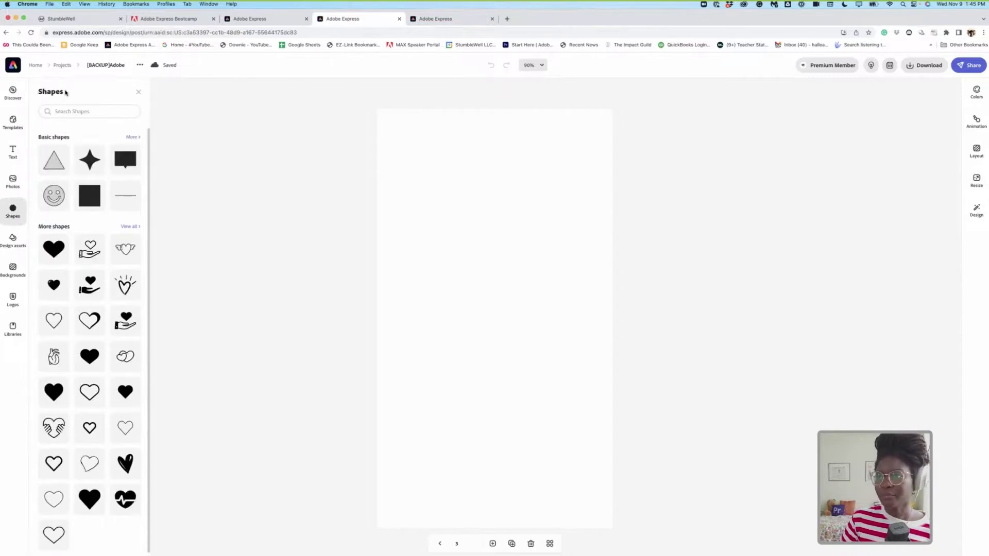
{"action": "left_click", "coordinate": [79, 111]}
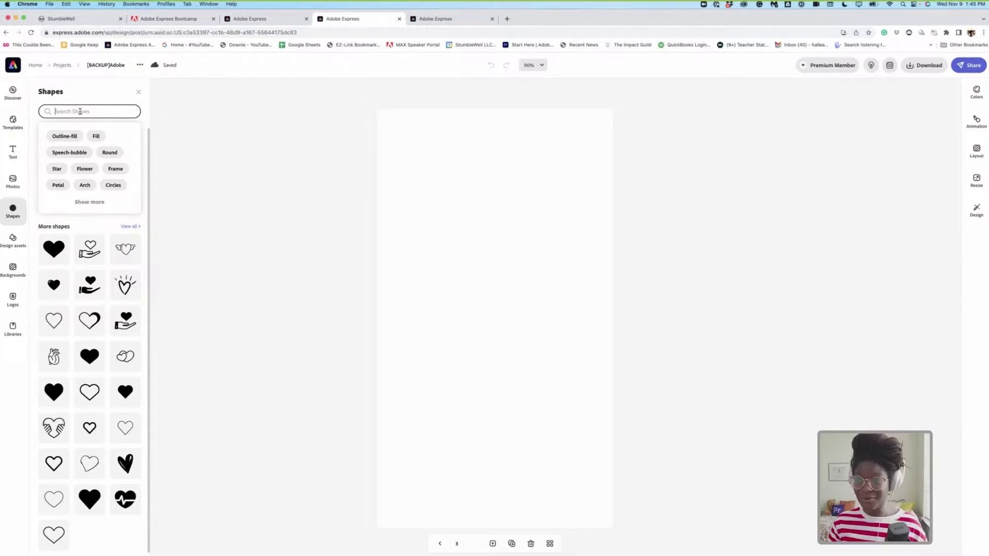
{"action": "type", "text": "tiktok"}
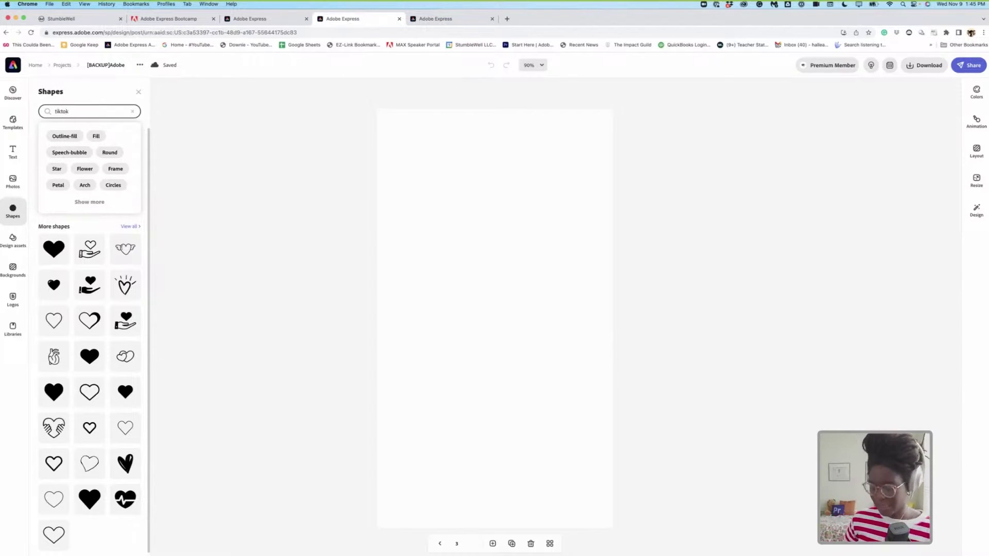
{"action": "key", "text": "Return"}
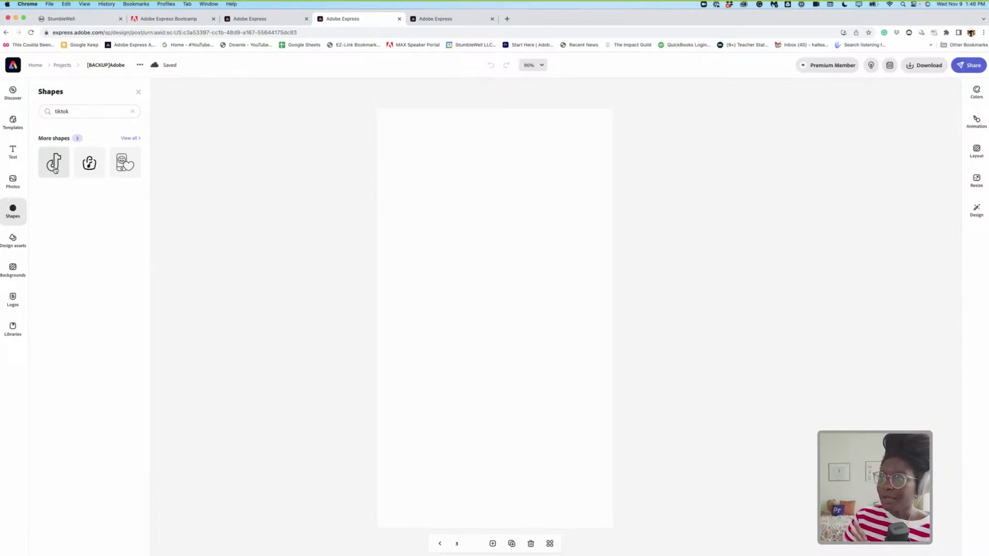
Place the first TikTok shape on page 3, select it, and show its colour swatches.
{"action": "left_click", "coordinate": [55, 164]}
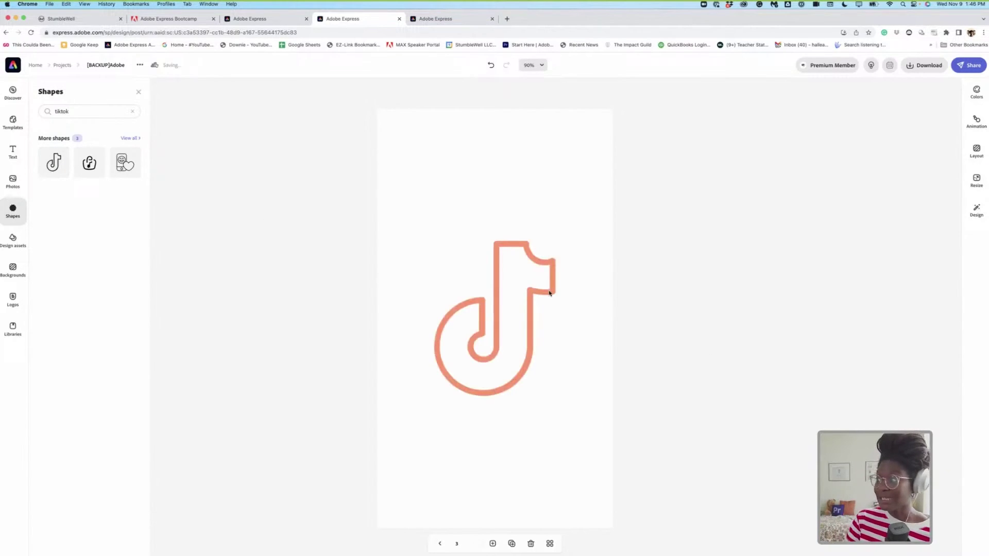
{"action": "left_click", "coordinate": [549, 294]}
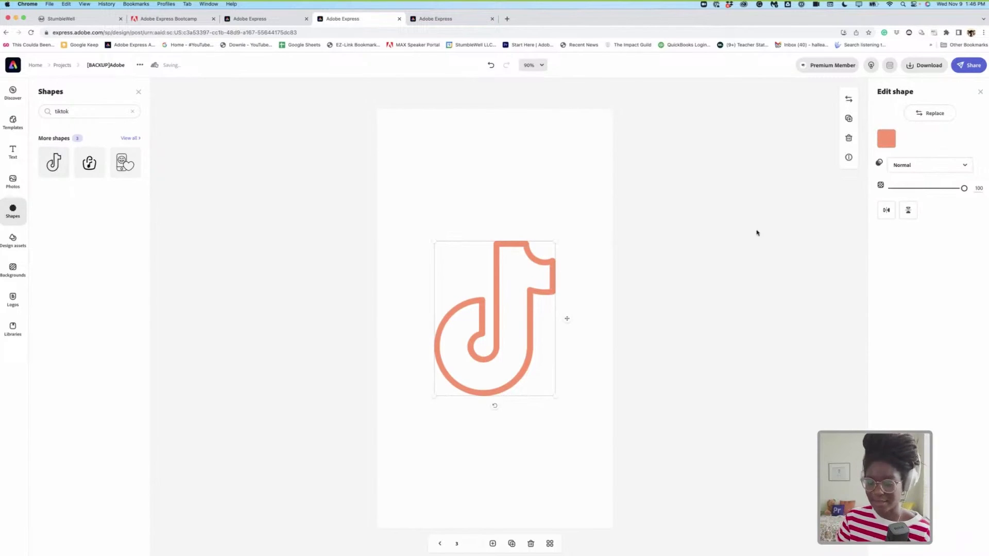
{"action": "left_click", "coordinate": [888, 141]}
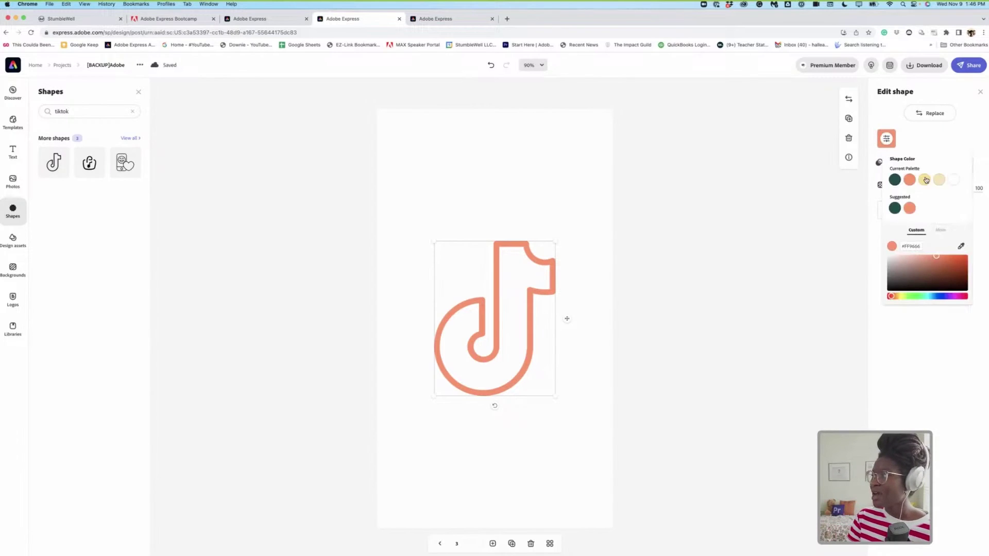